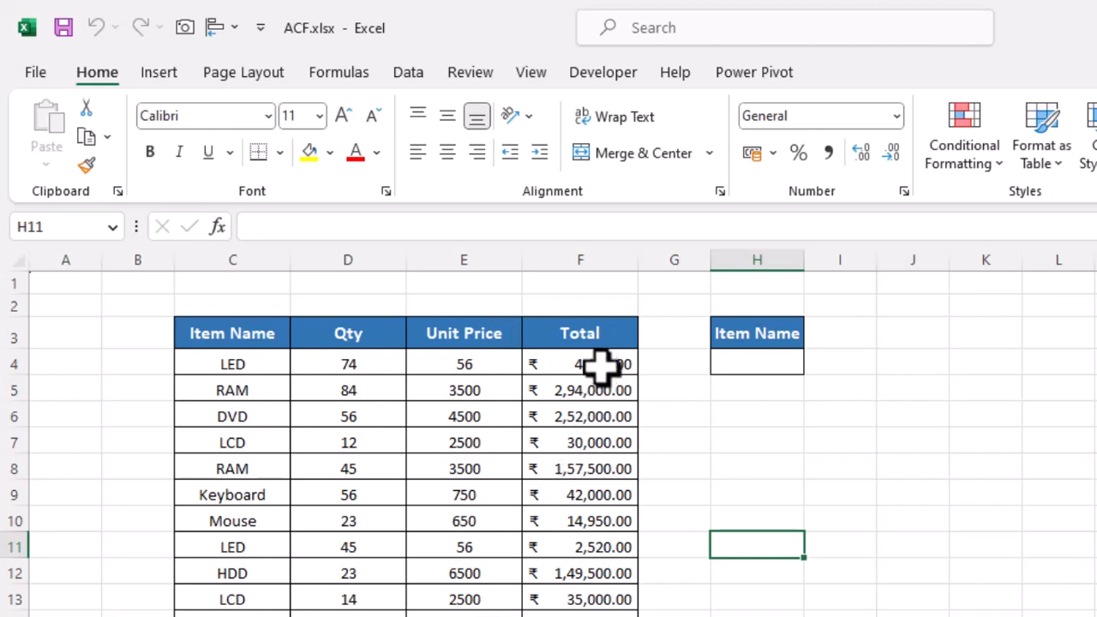
Step: Start a data validation rule on cell H4 under the Item Name header that allows a List
left_click(600, 367)
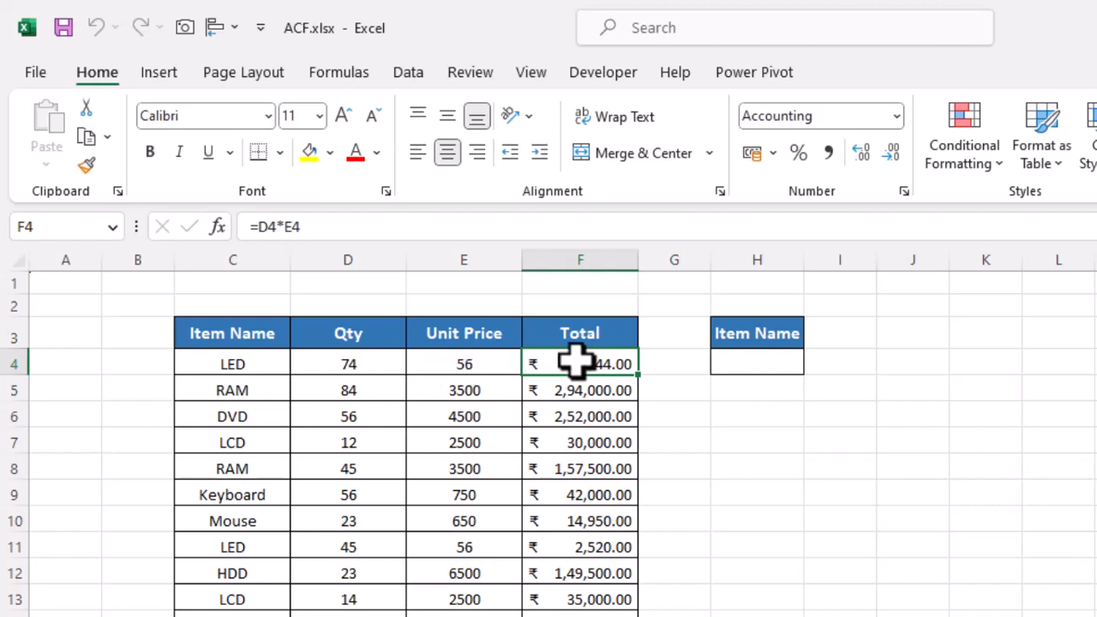
left_click(785, 369)
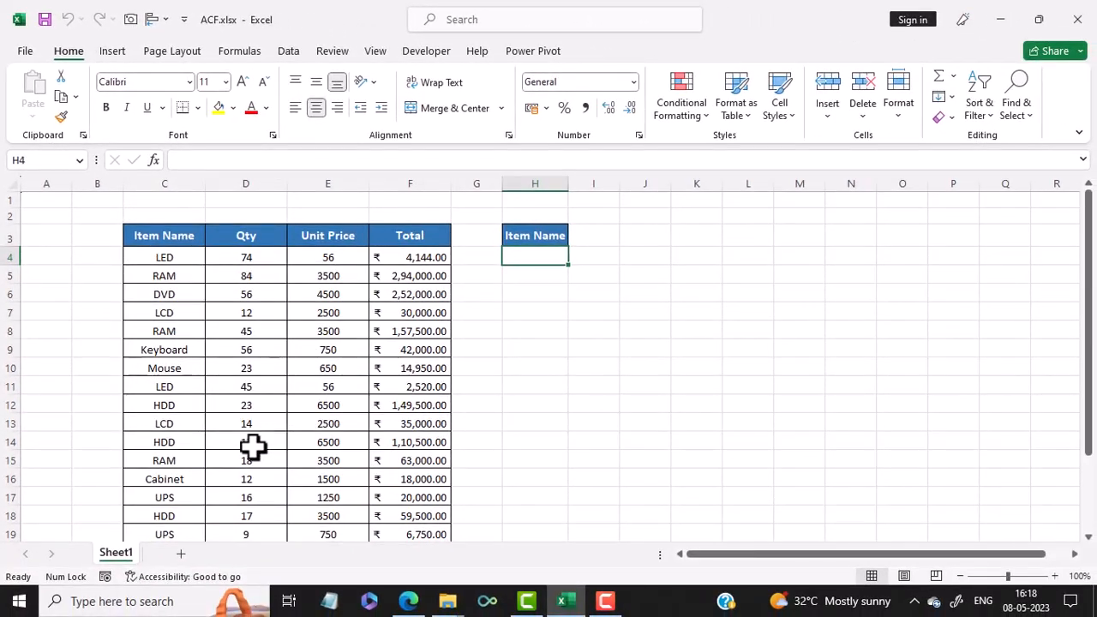
scroll(333, 458, "down", 3)
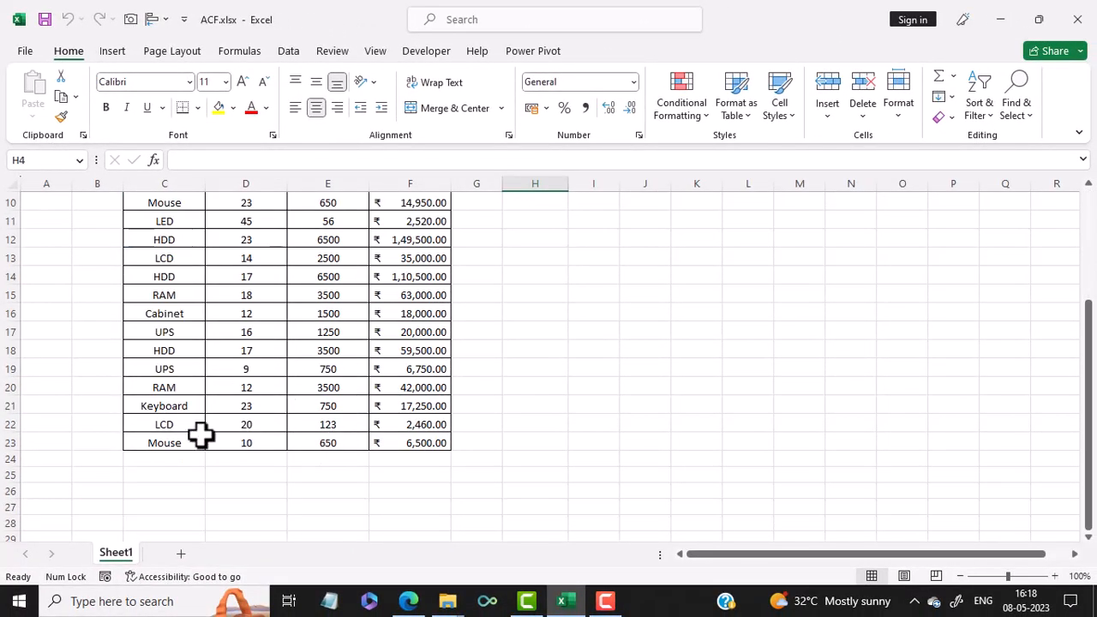
scroll(227, 433, "up", 3)
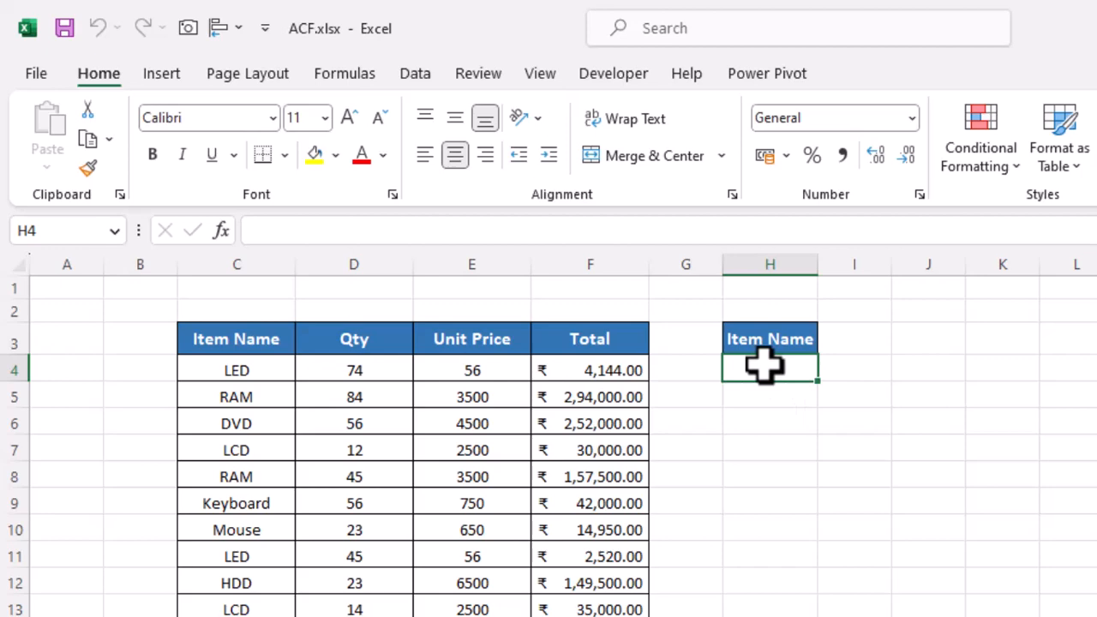
left_click(415, 73)
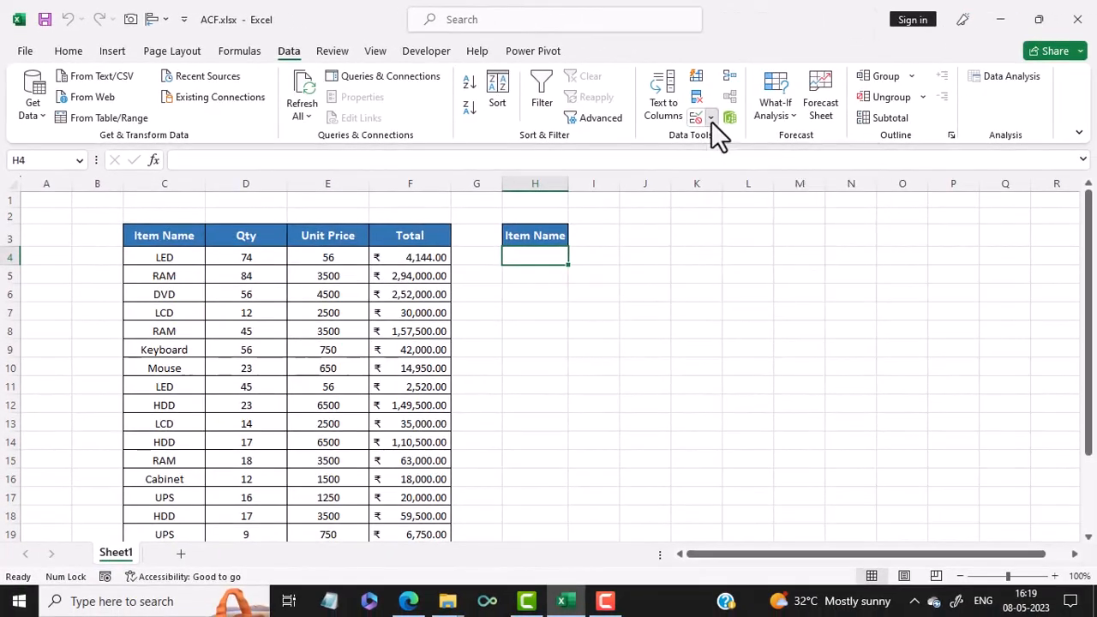
left_click(1016, 168)
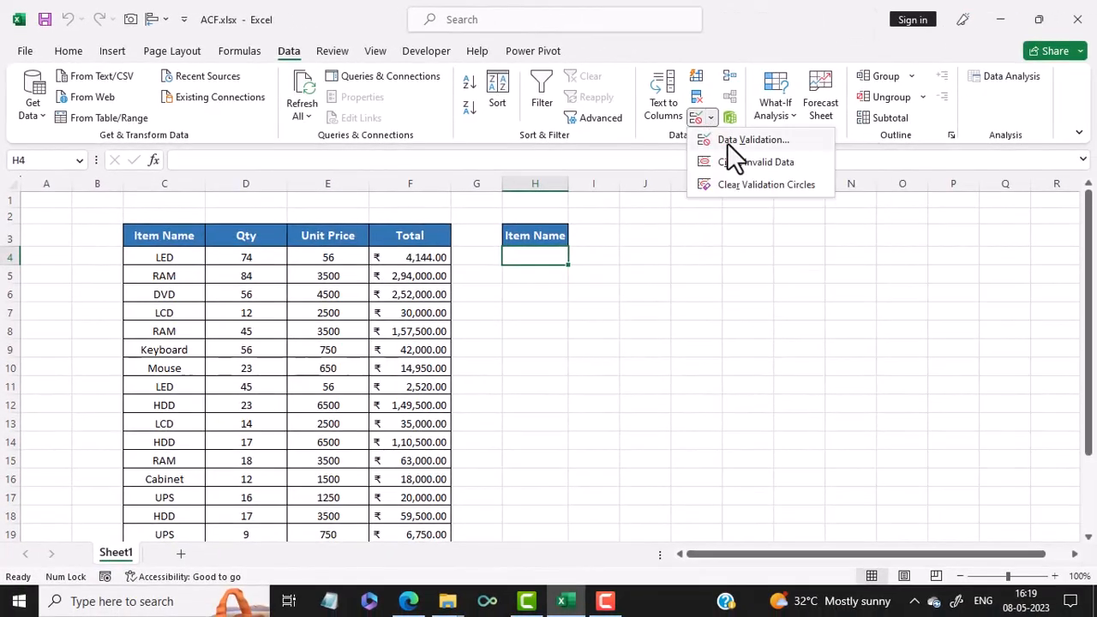
left_click(727, 142)
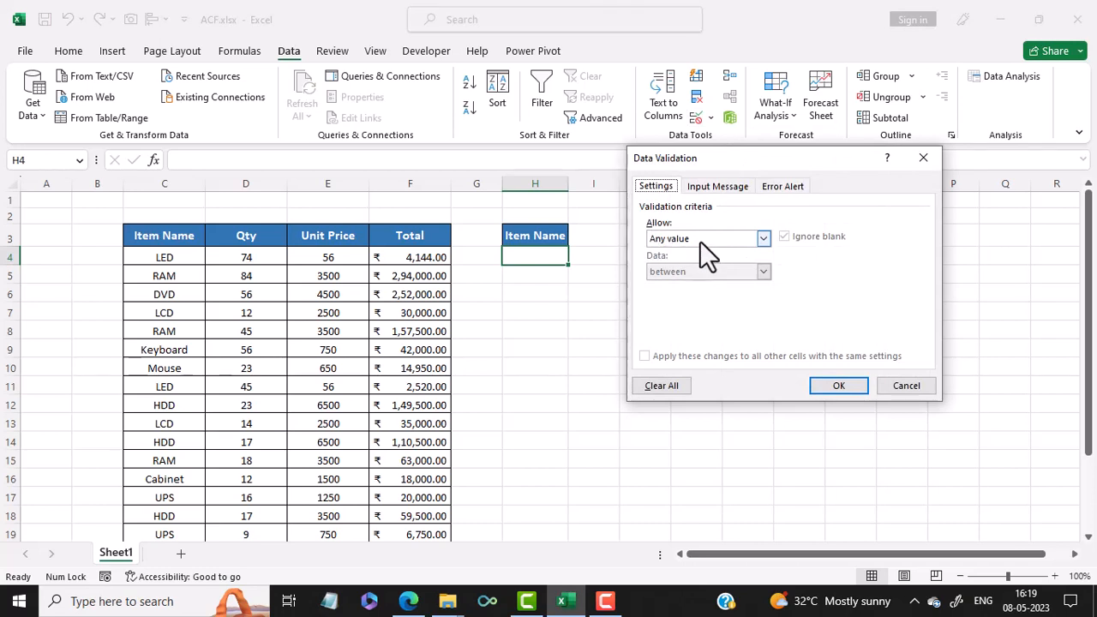
left_click(699, 239)
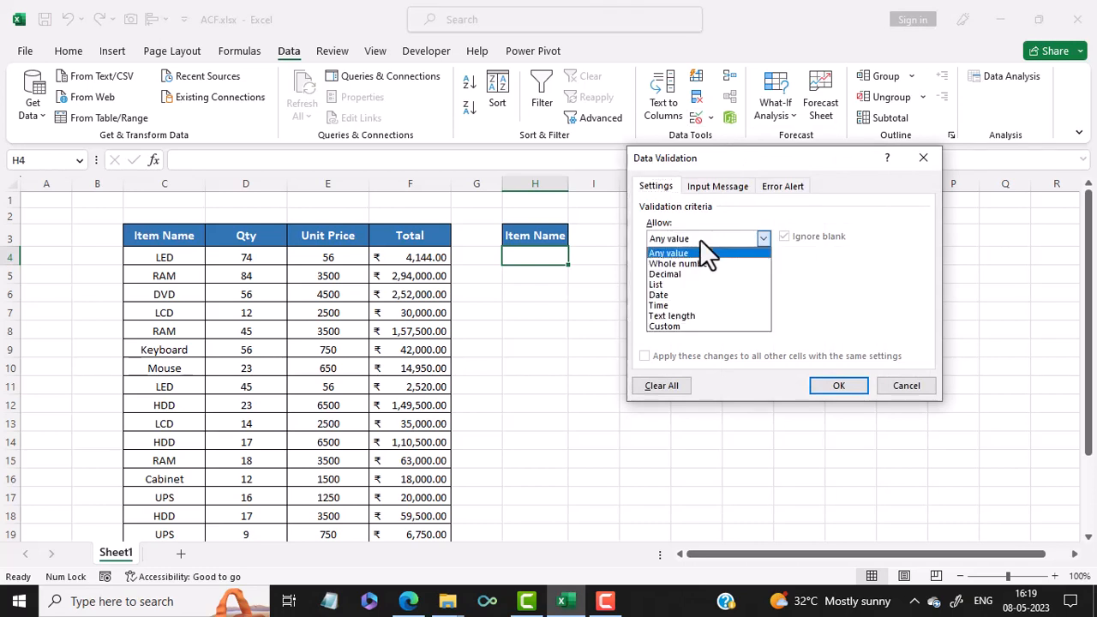
left_click(696, 287)
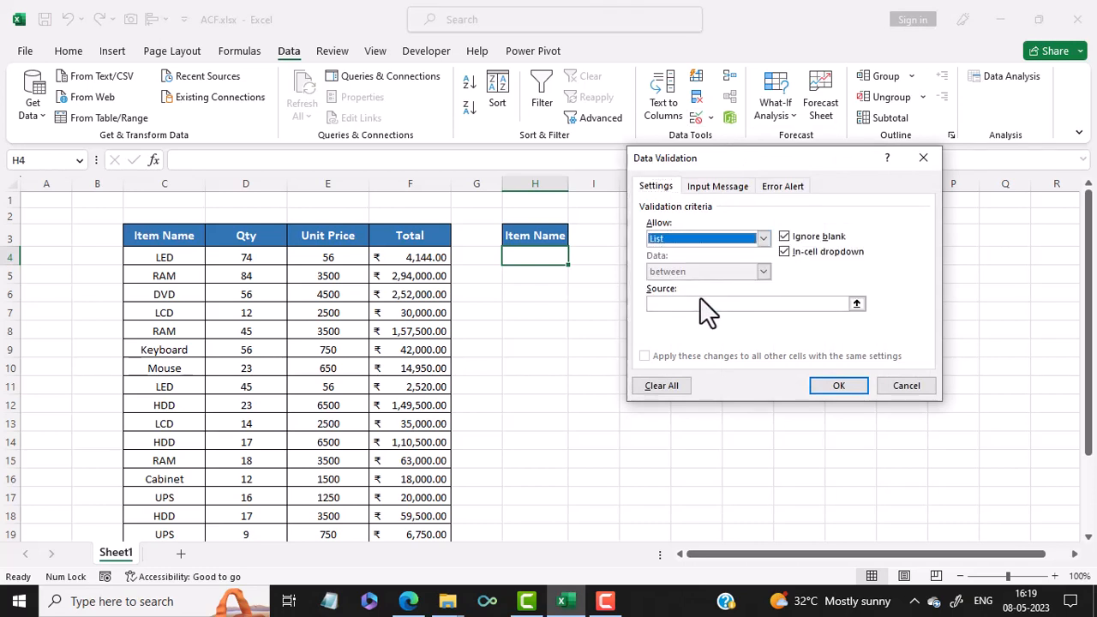
Step: Use the item names in =$C$4:$C$23 as the list source and apply the validation
left_click(679, 307)
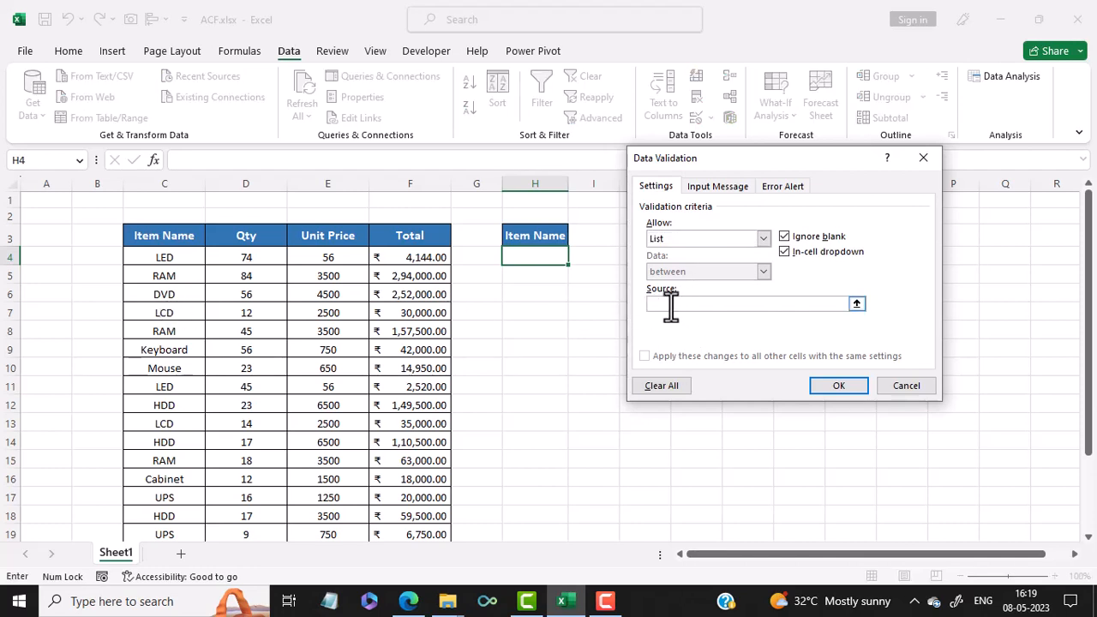
left_click(172, 255)
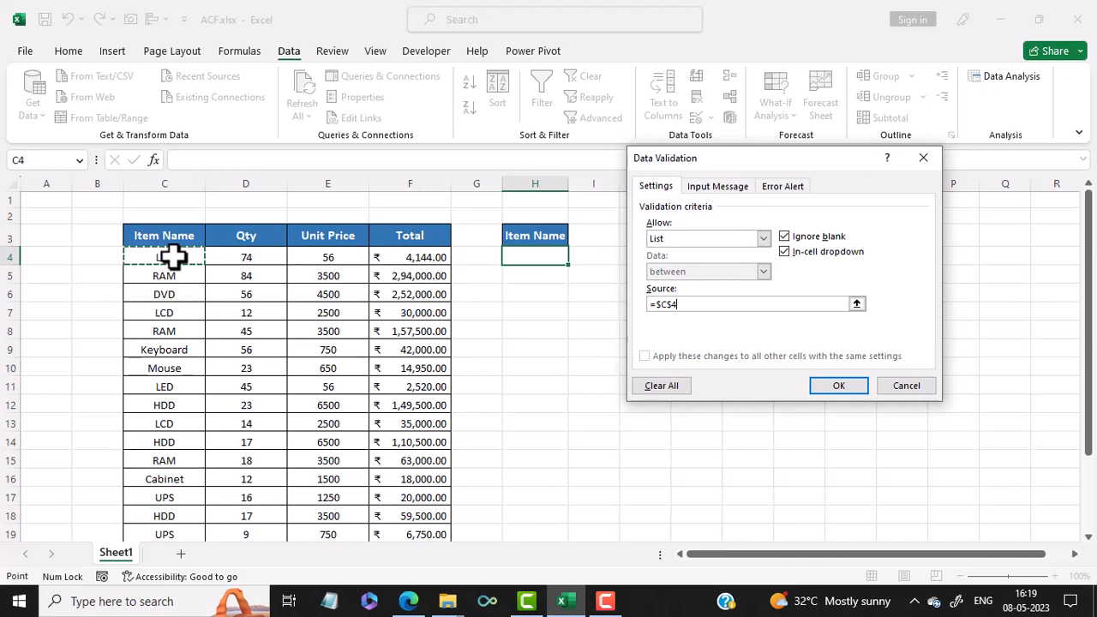
key("ctrl+shift+Down")
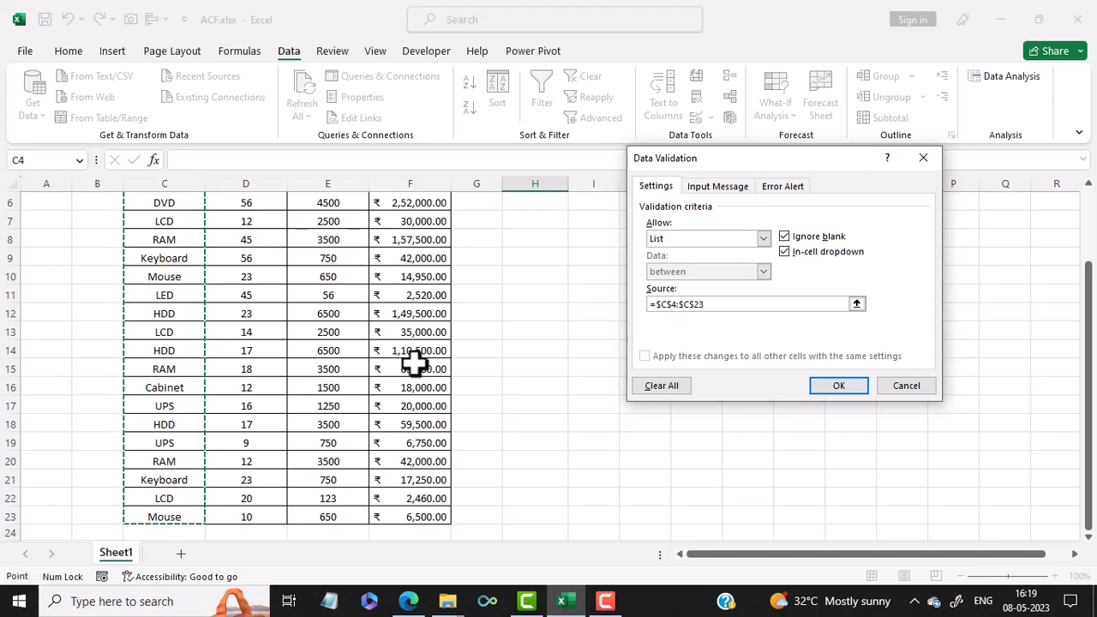
left_click(834, 387)
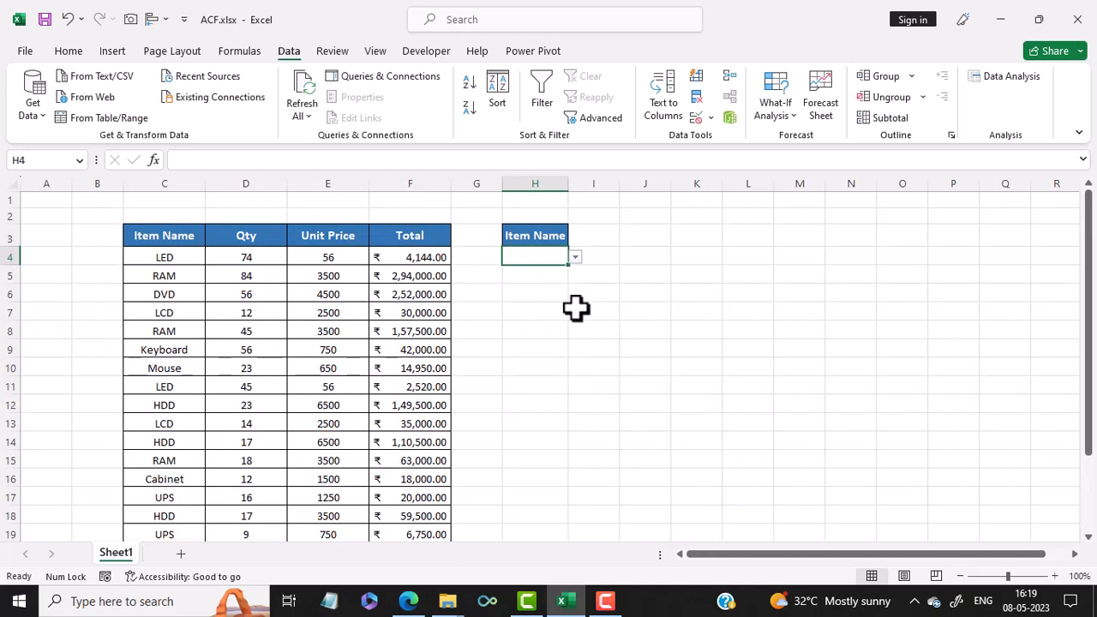
Step: Choose LCD from the drop-down list in cell H4
left_click(575, 258)
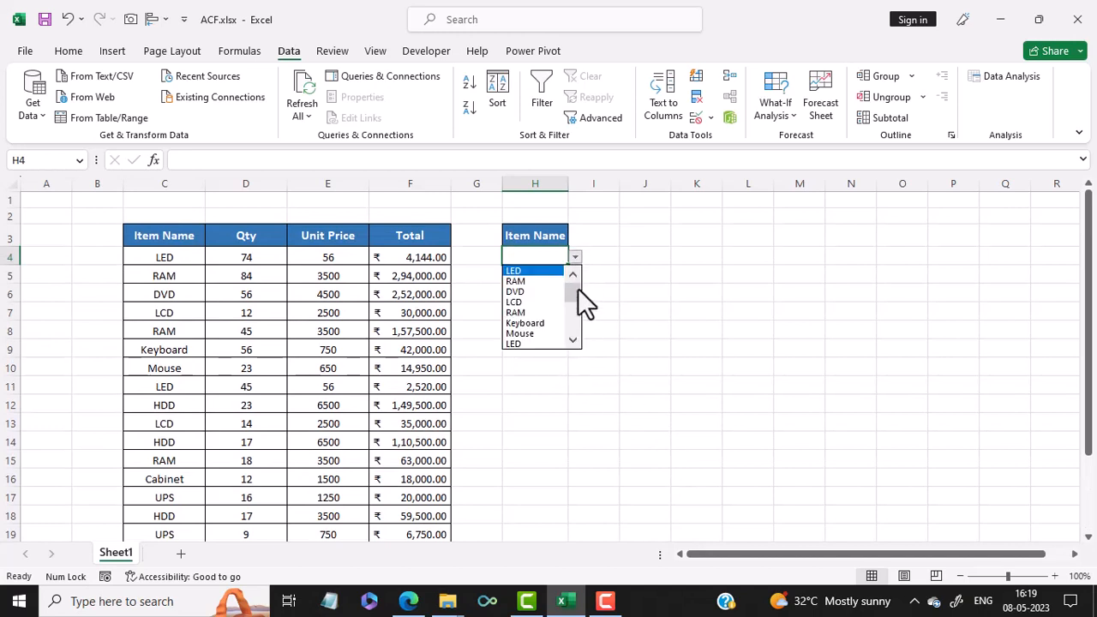
mouse_move(571, 292)
left_mouse_down()
mouse_move(573, 343)
mouse_move(580, 289)
left_mouse_up()
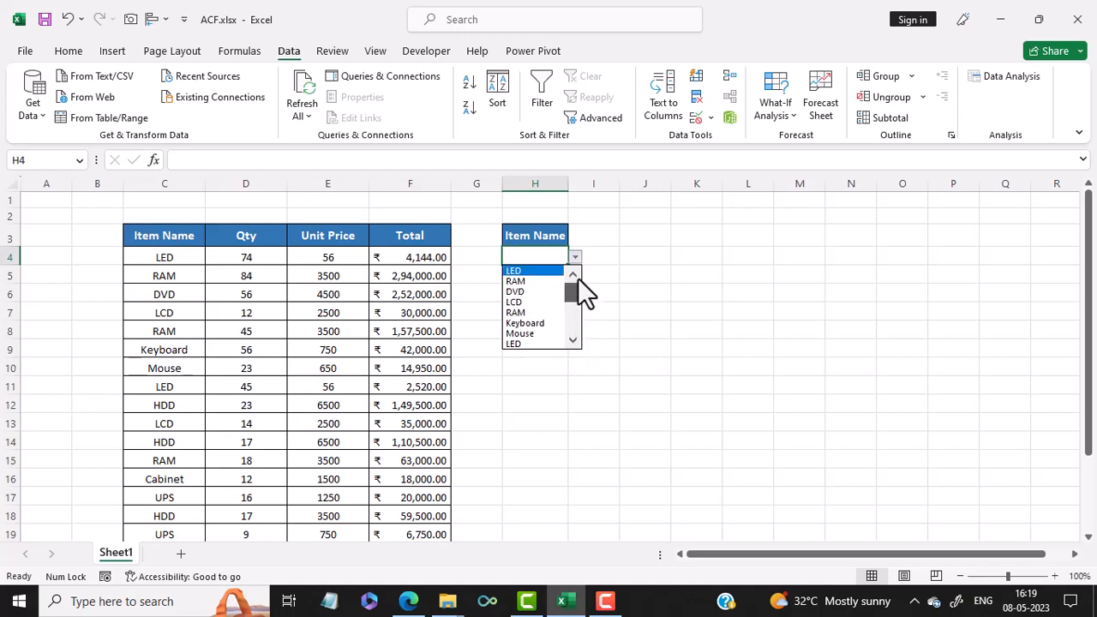
left_click(532, 301)
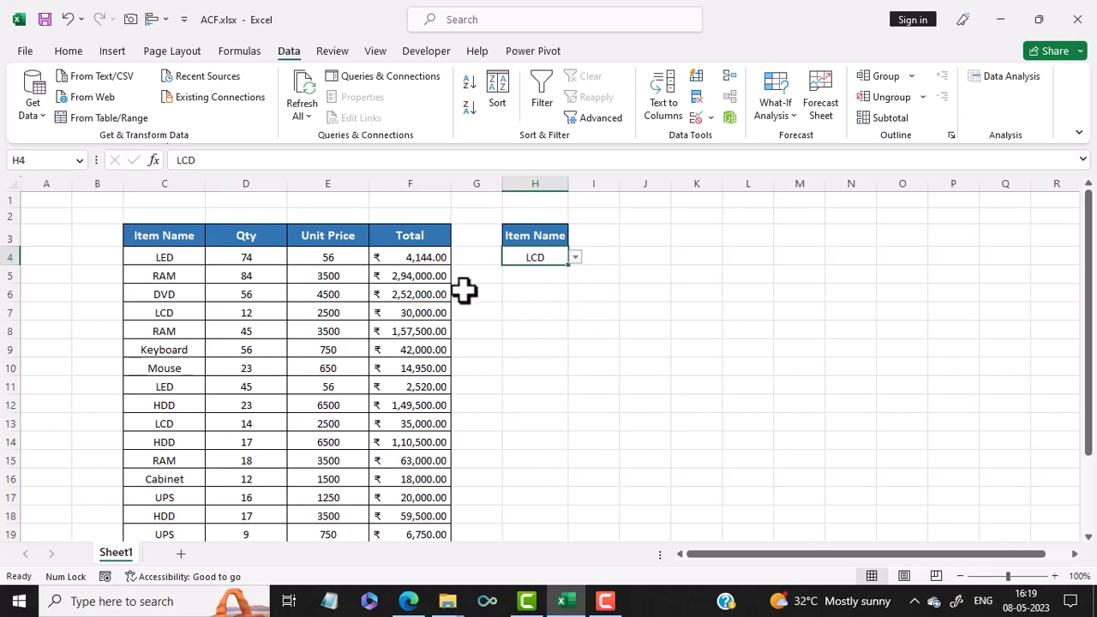
Step: Start a new conditional formatting rule for the data range C4:F23 that uses a formula to determine which cells to format
scroll(393, 532, "down", 3)
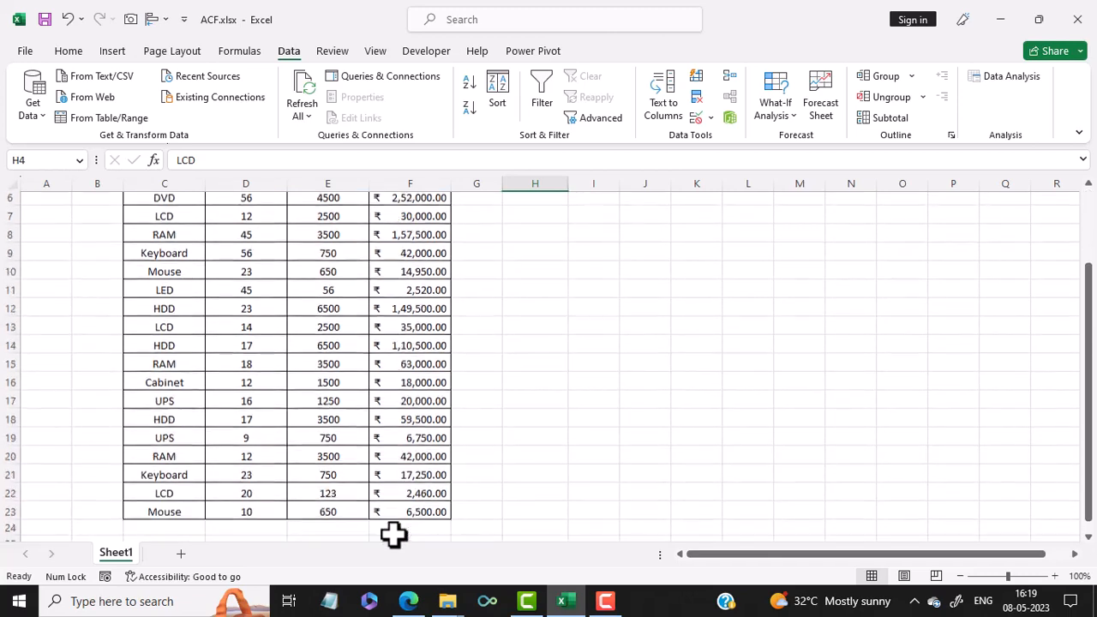
scroll(393, 533, "up", 3)
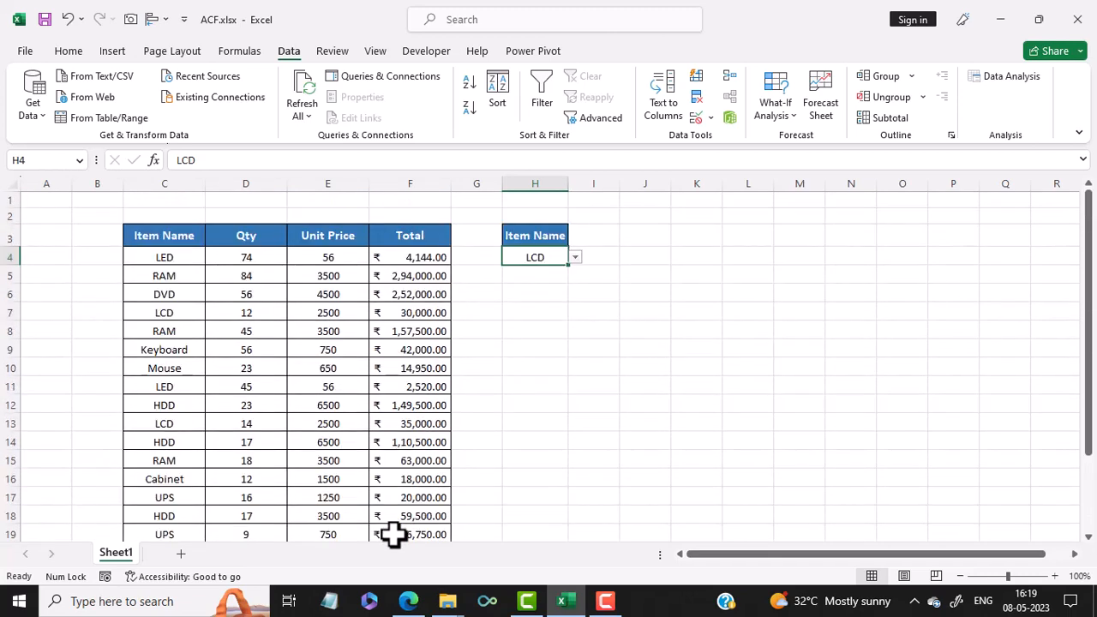
left_click(165, 260)
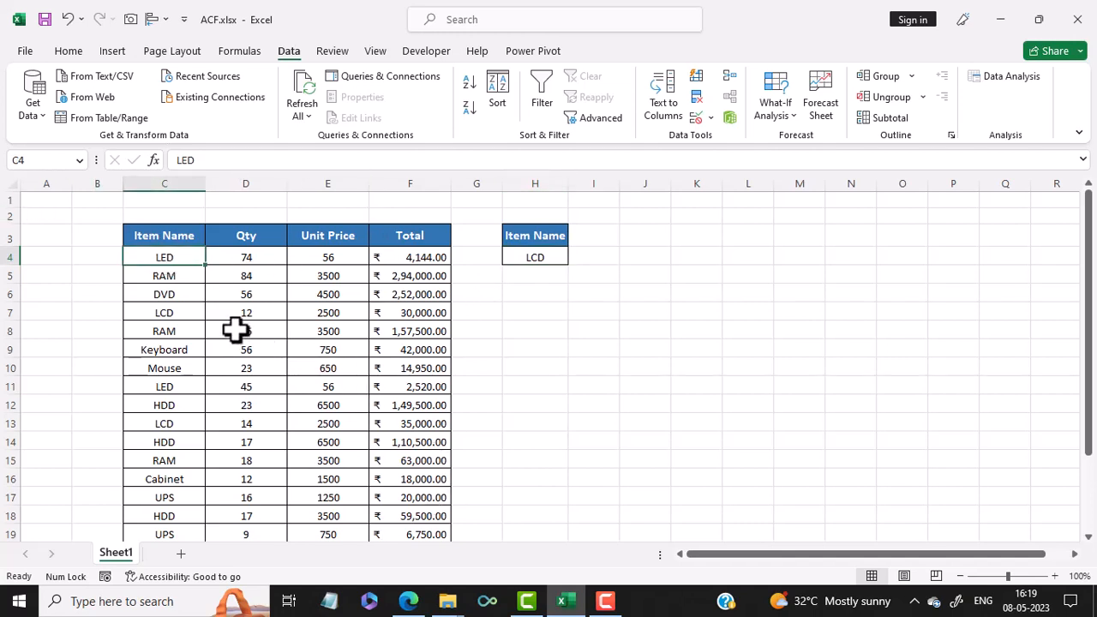
key("ctrl+shift+Down")
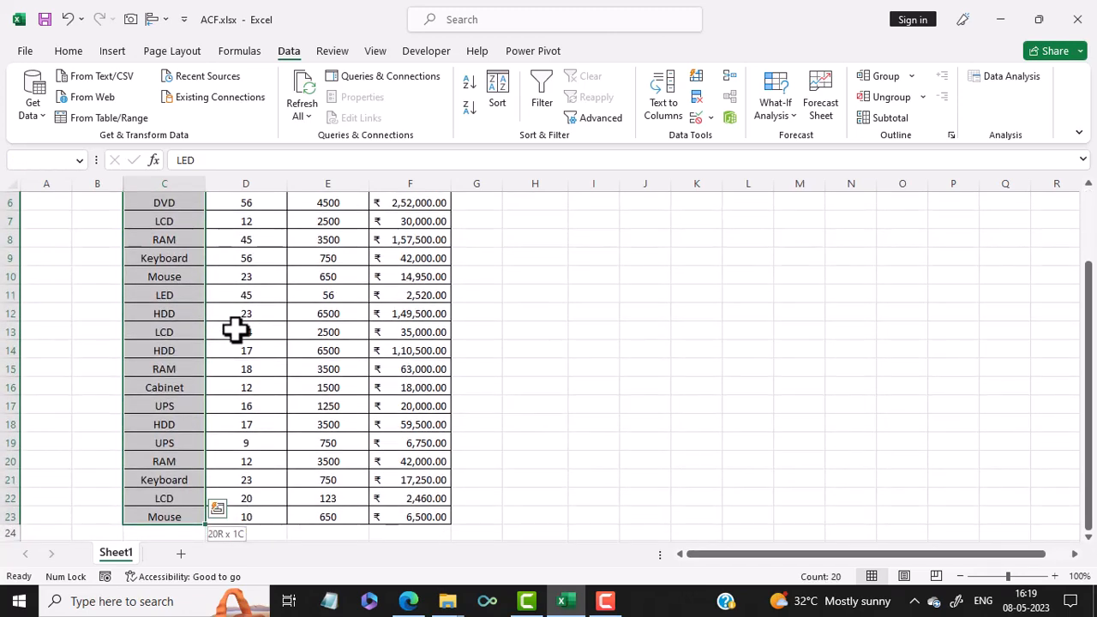
key("ctrl+shift+Right")
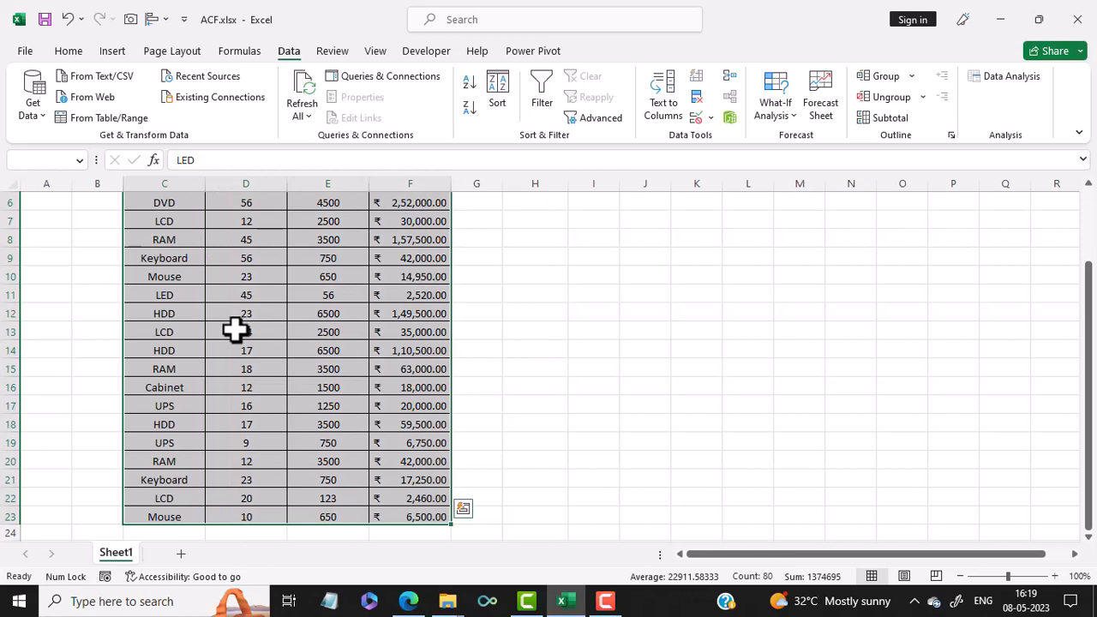
scroll(235, 330, "up", 2)
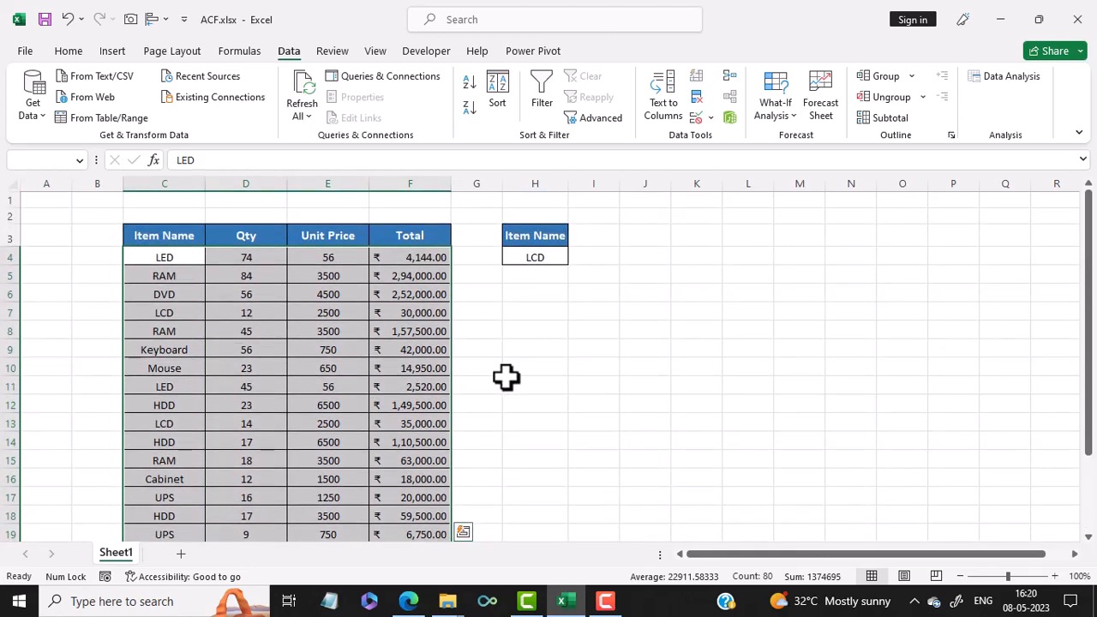
left_click(64, 53)
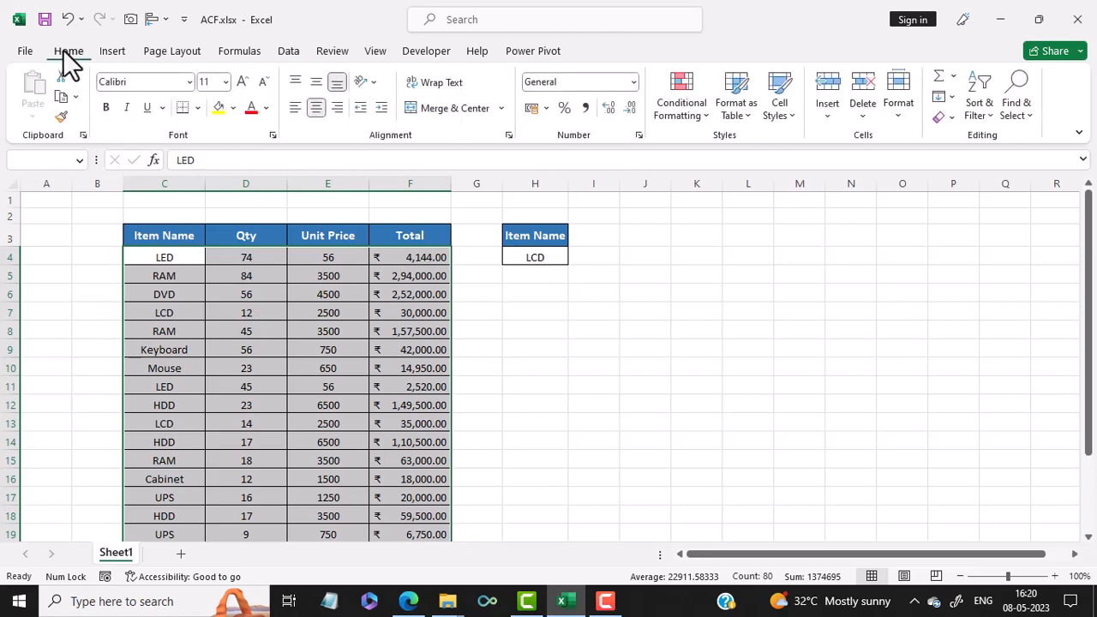
left_click(683, 94)
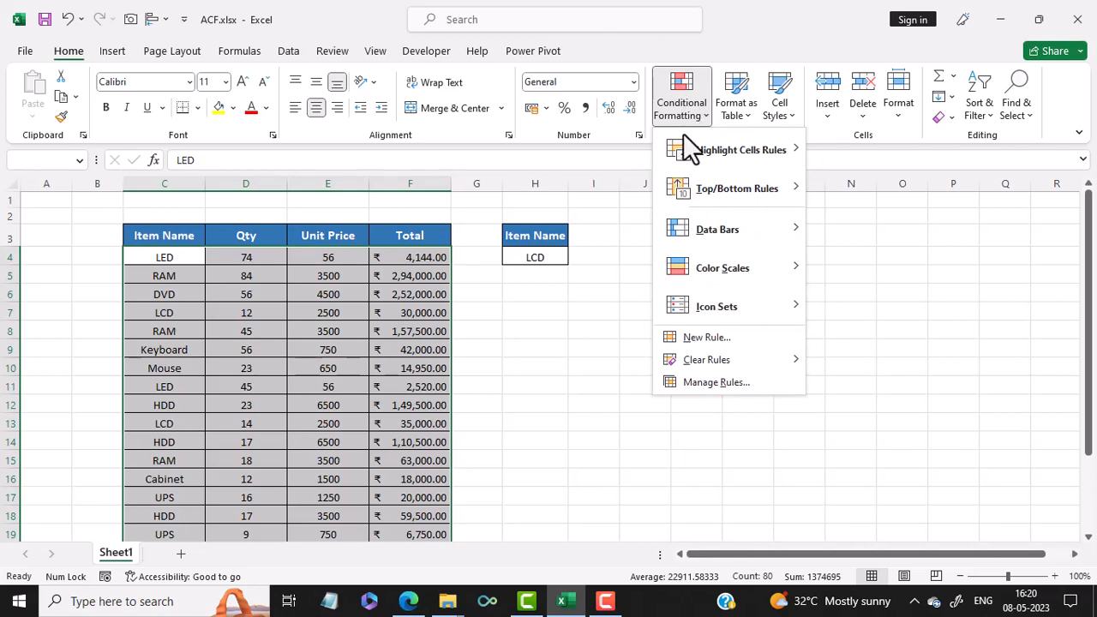
left_click(712, 338)
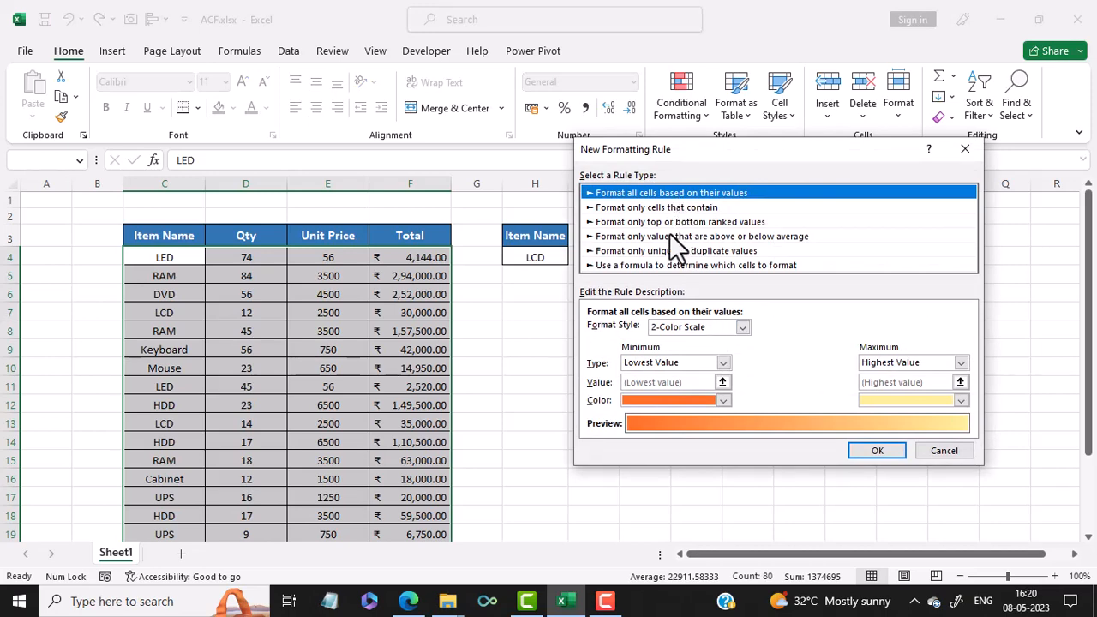
left_click(609, 266)
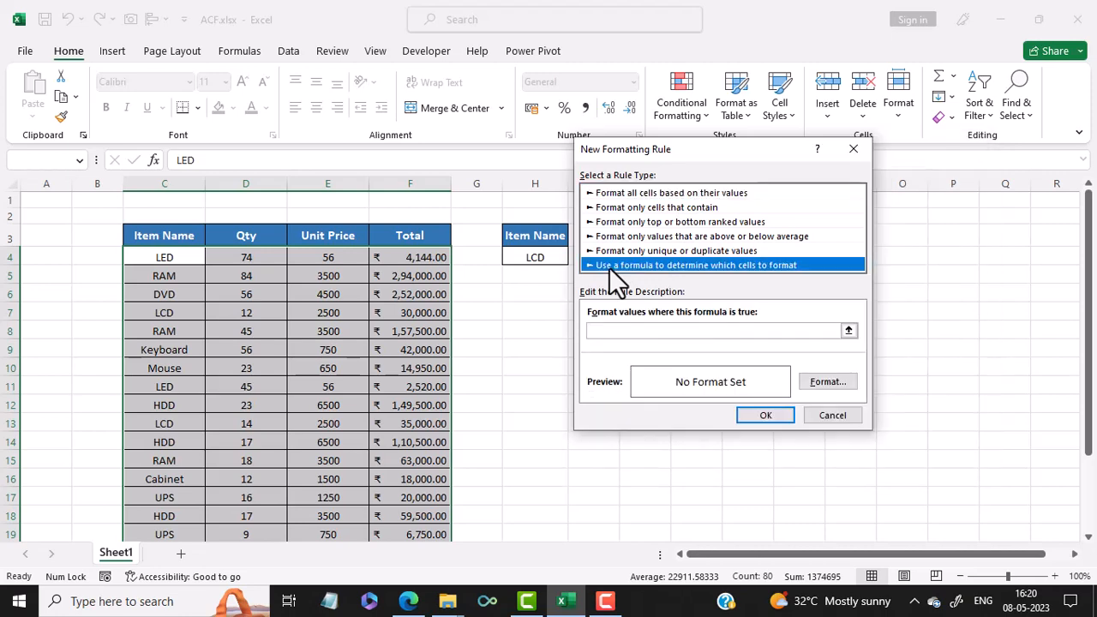
Step: Enter the rule formula =$C4=$H$4 to compare each row's item name with the selected item
left_click(604, 333)
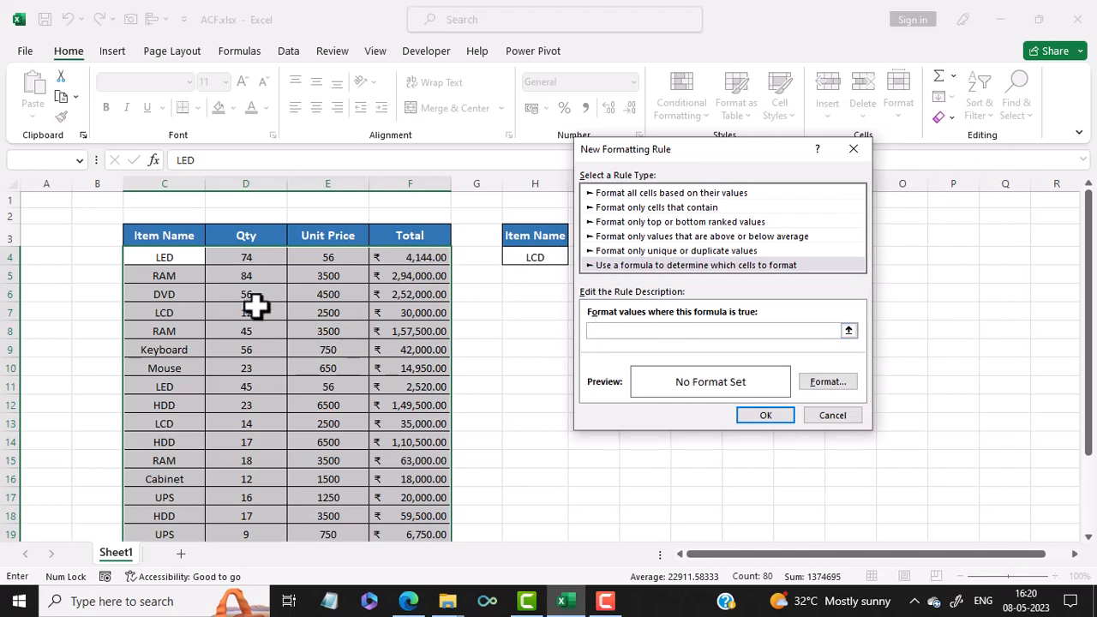
left_click(164, 259)
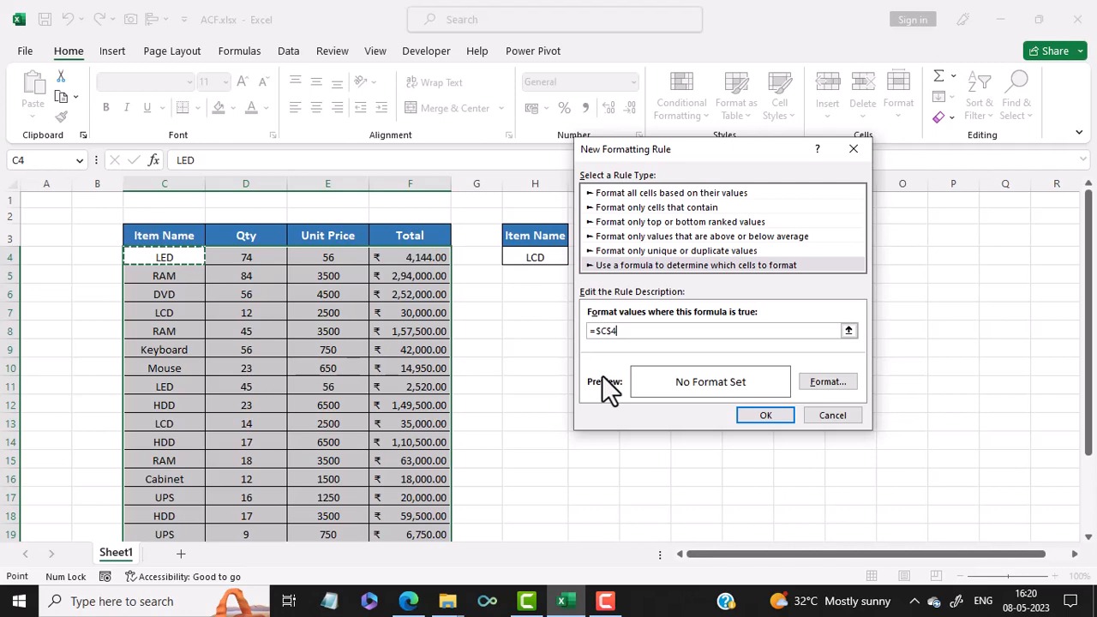
key("BackSpace")
key("BackSpace")
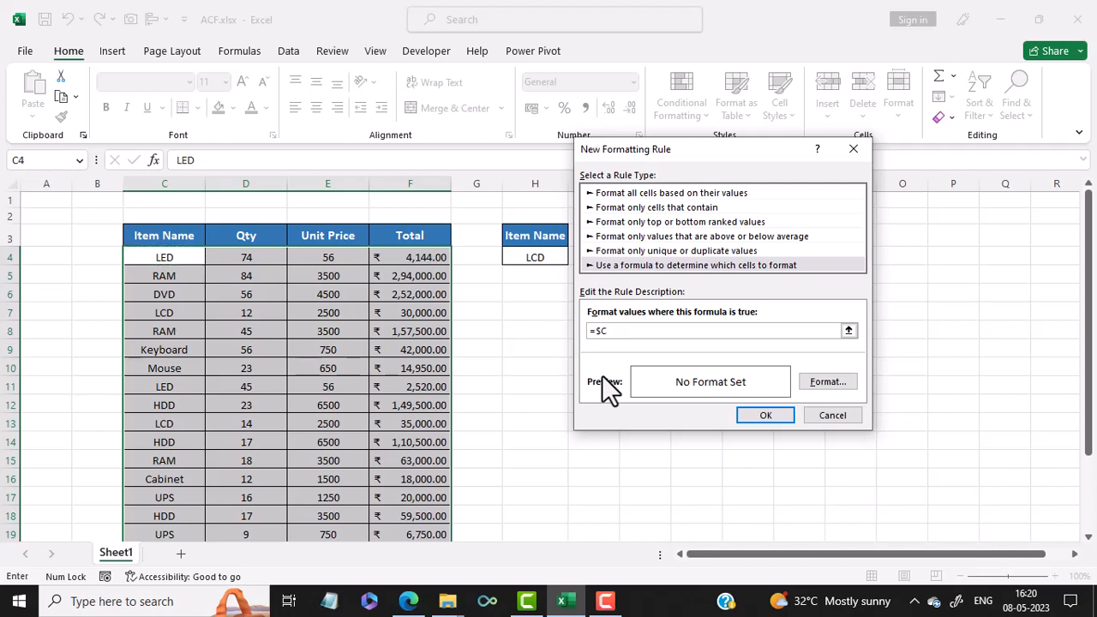
type("4=")
left_click_drag(743, 150, 839, 156)
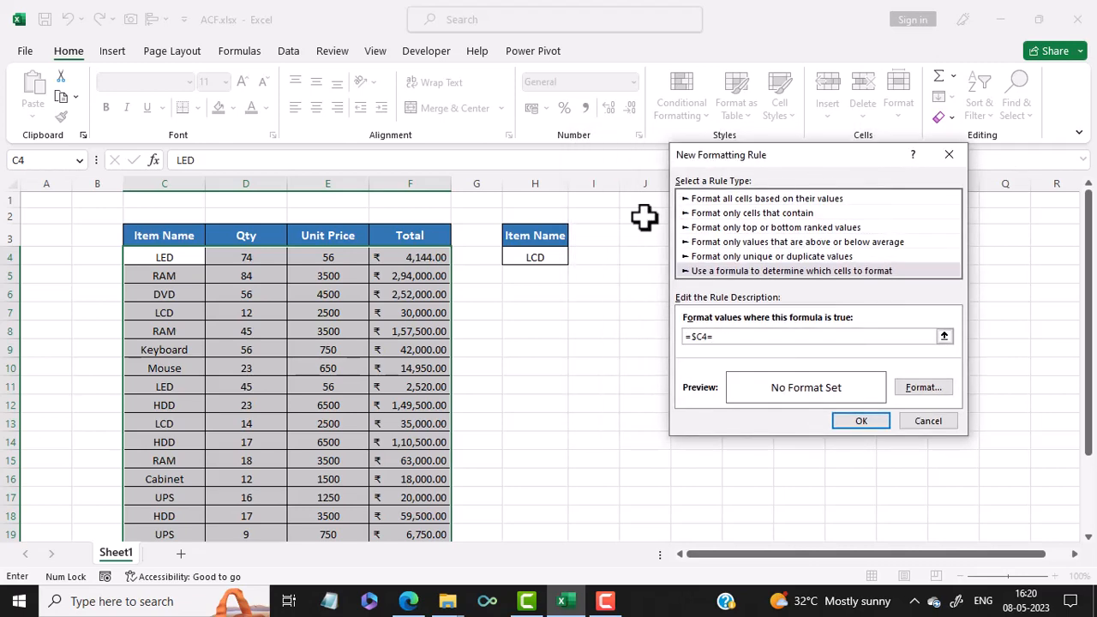
left_click(539, 258)
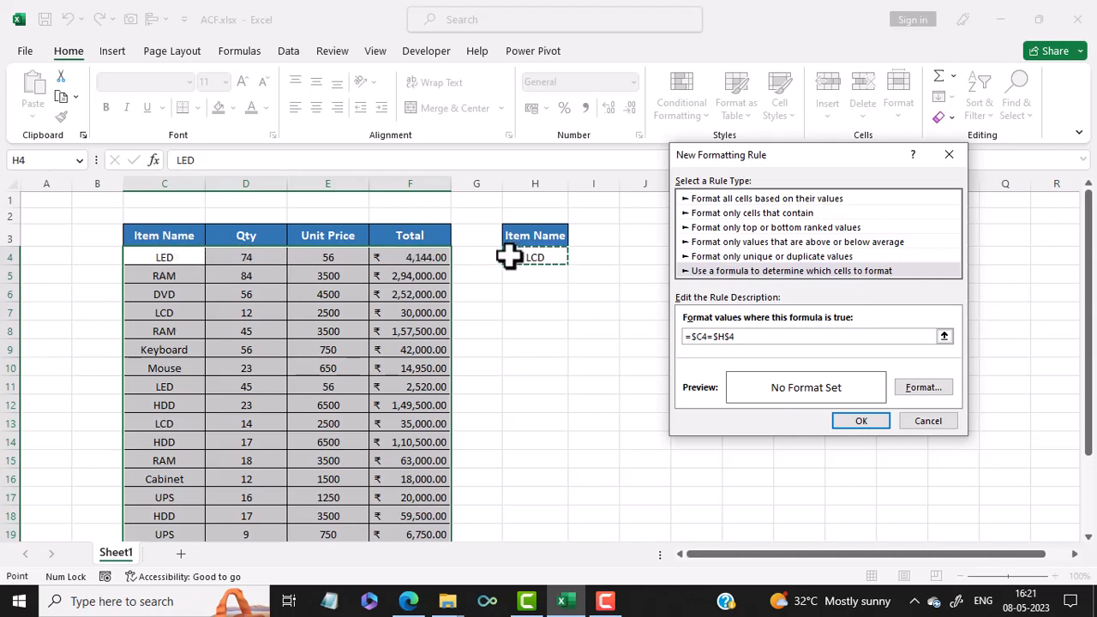
Step: Set the rule's format to a light green background fill
left_click(924, 388)
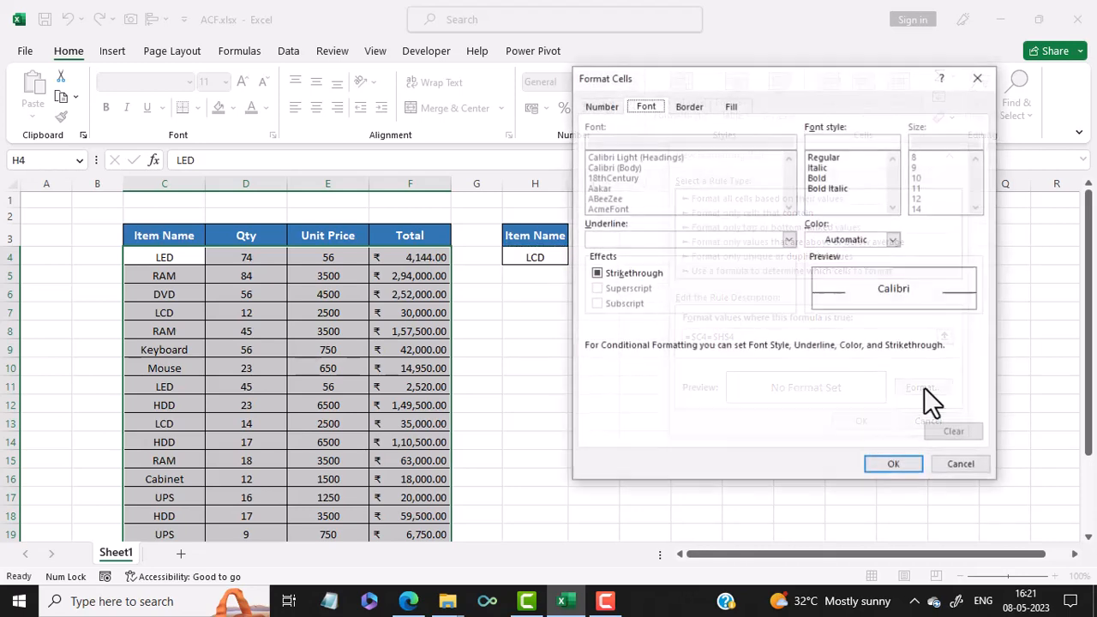
left_click(733, 107)
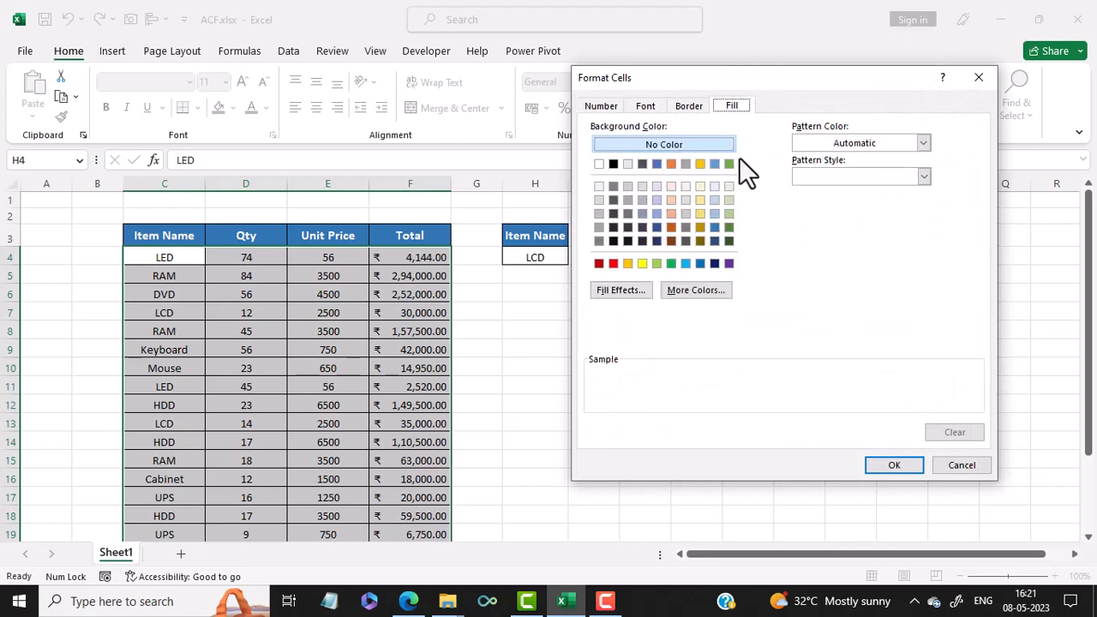
left_click(656, 264)
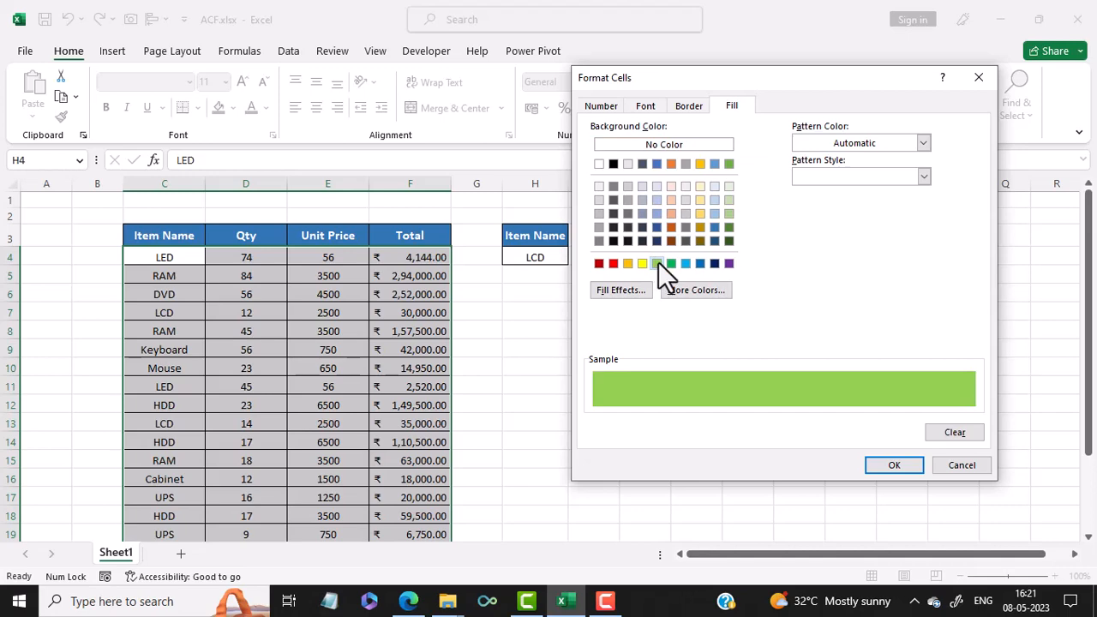
left_click(907, 464)
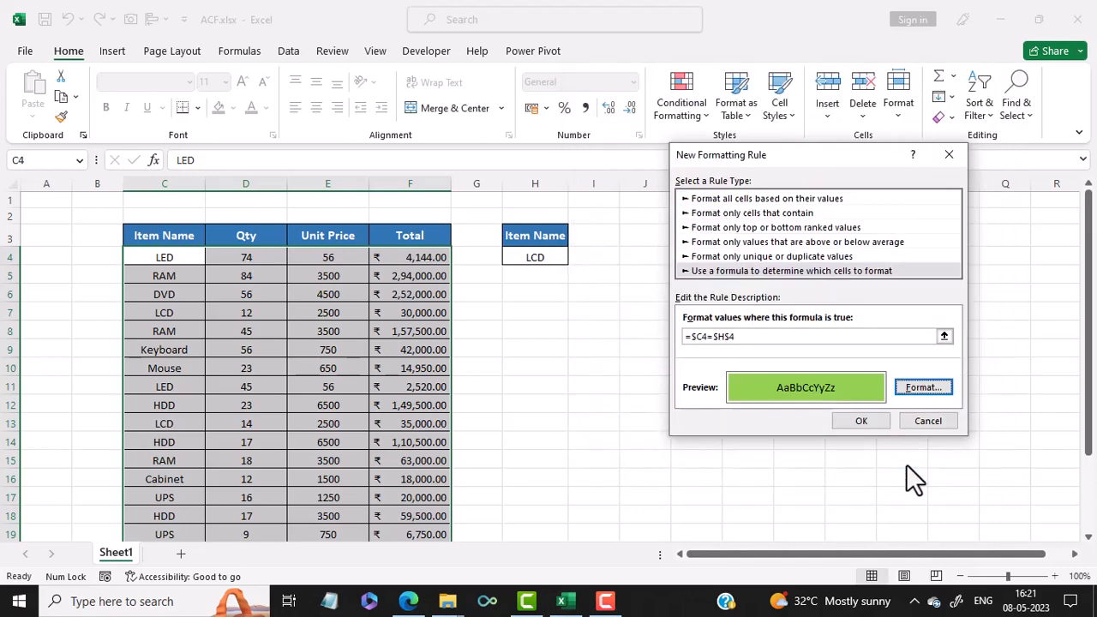
Step: Apply the new formatting rule to the data range and check the rows matching the selected item through the table's end
left_click(862, 420)
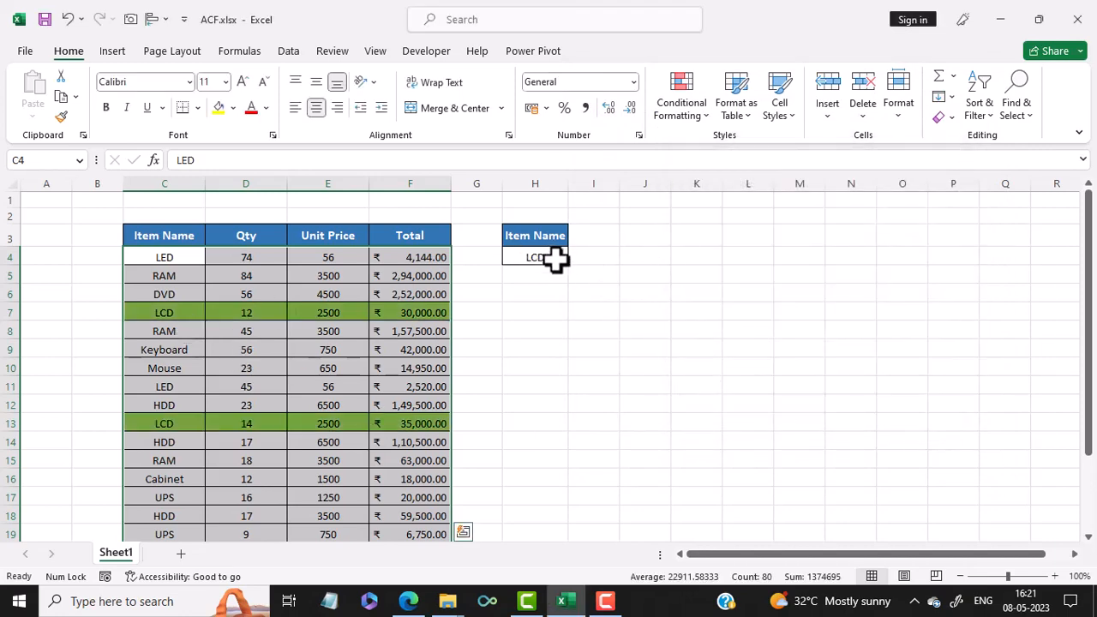
scroll(329, 474, "down", 2)
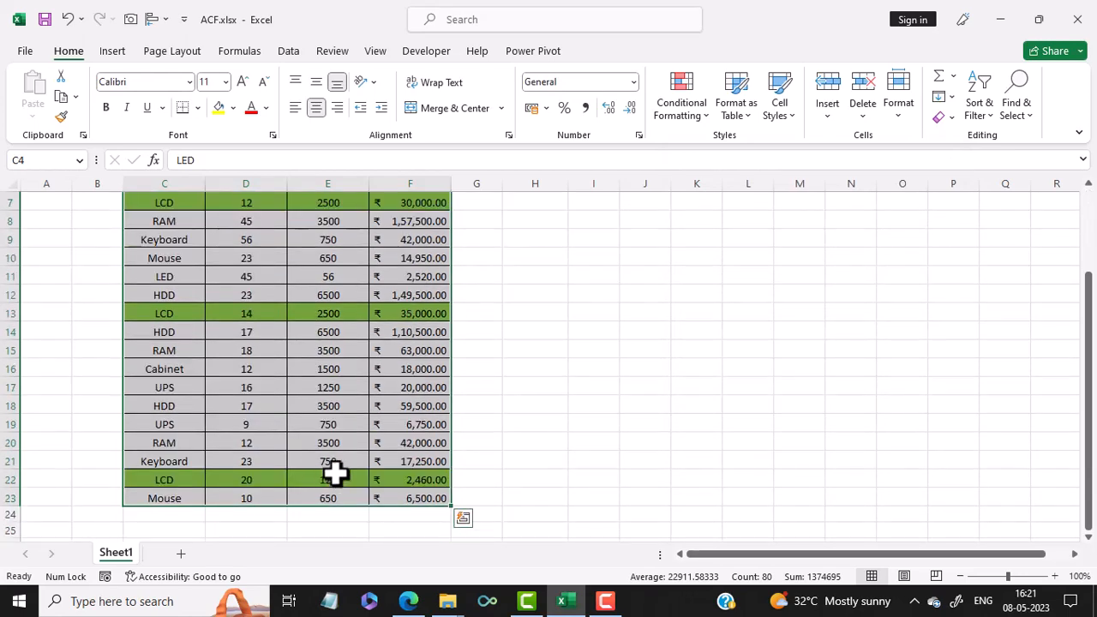
scroll(553, 445, "up", 2)
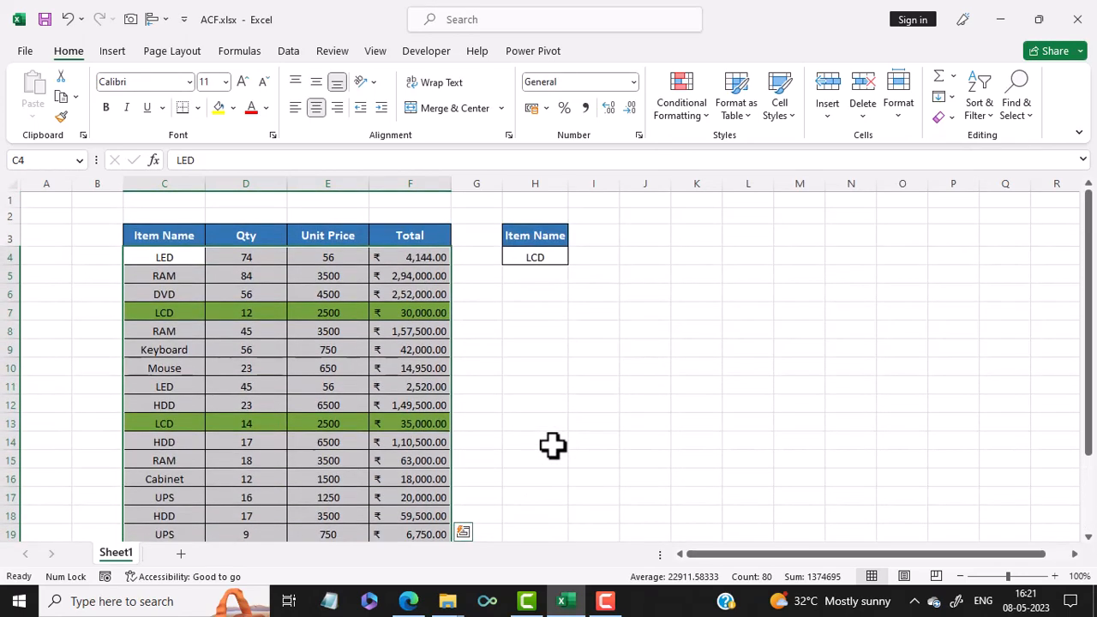
Step: Choose RAM from the drop-down list in cell H4 and check which table rows are highlighted
left_click(540, 260)
left_click(576, 258)
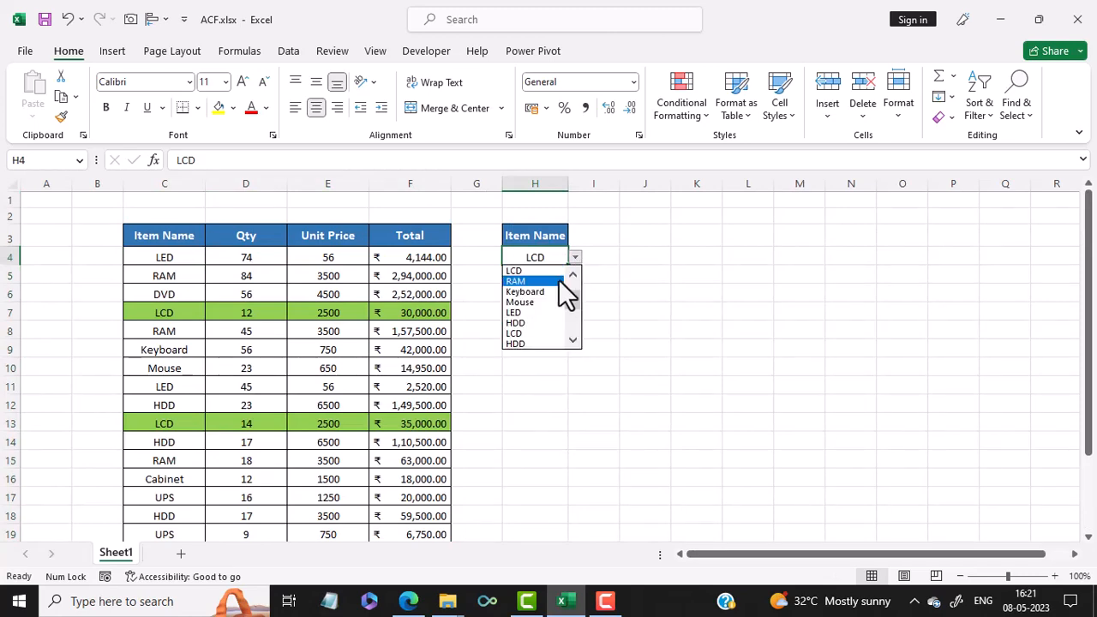
left_click(559, 282)
scroll(518, 365, "down", 1)
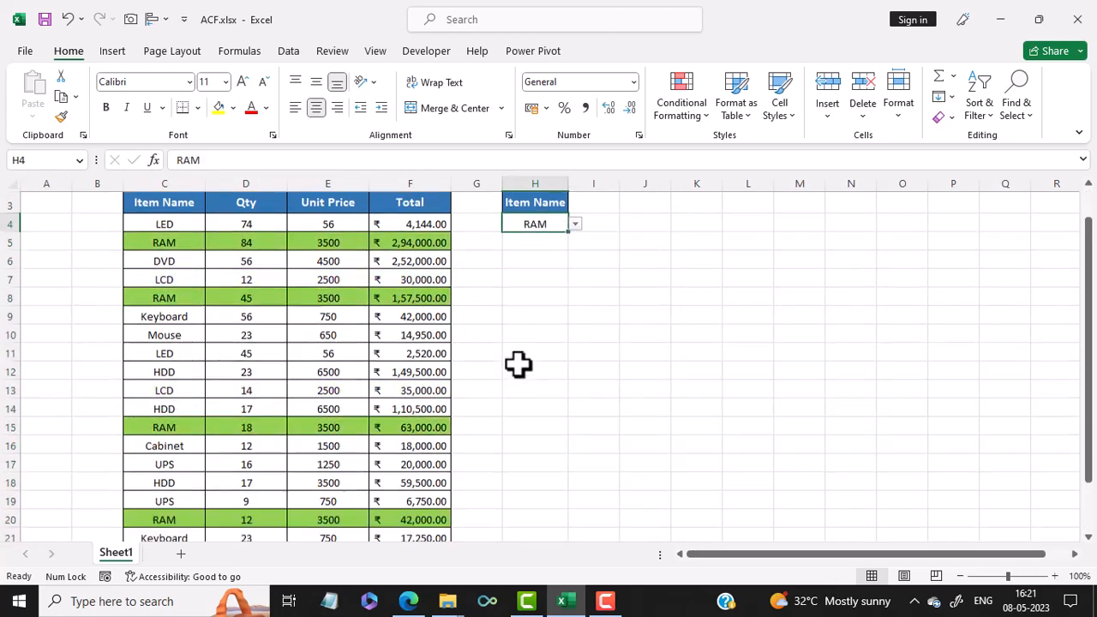
scroll(518, 364, "down", 2)
scroll(266, 476, "up", 2)
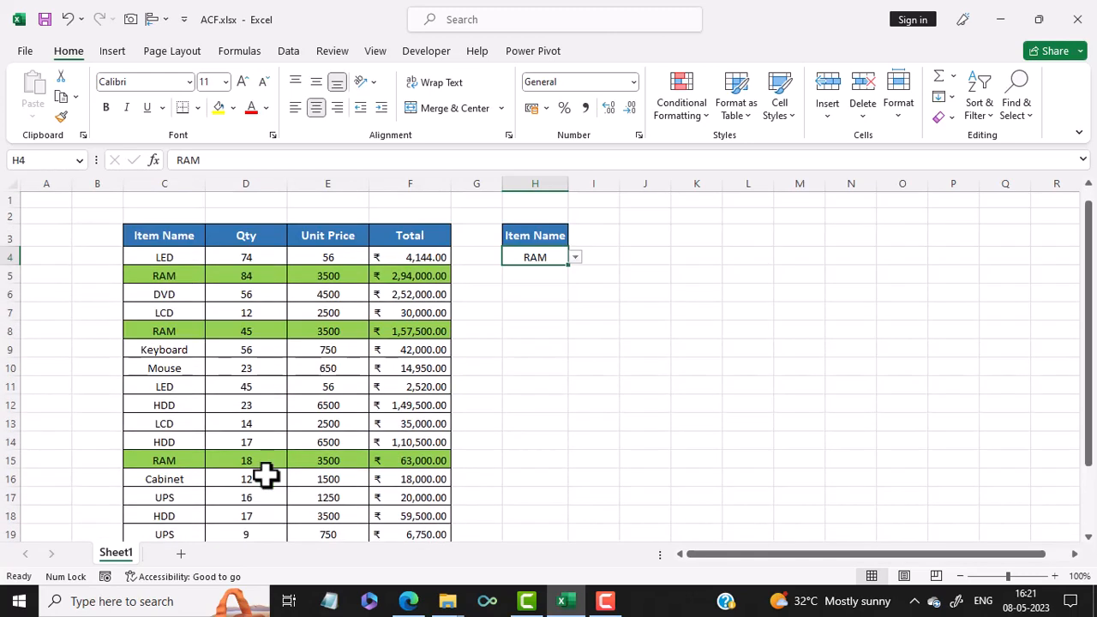
Step: Switch the item in cell H4 to HDD using its drop-down list and review the highlighting across the table
left_click(576, 257)
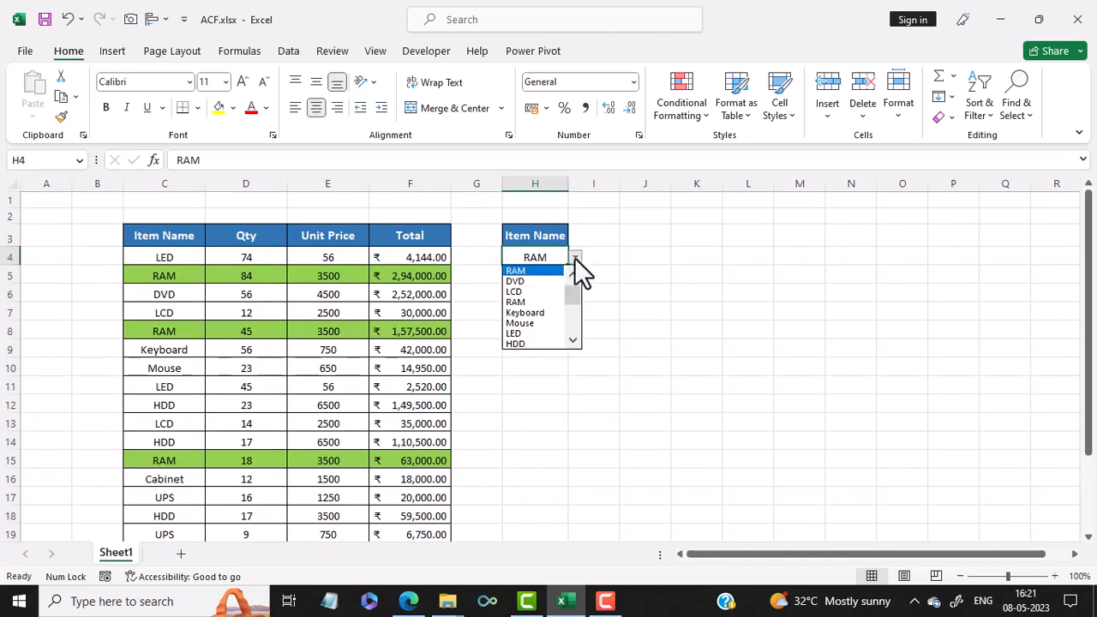
left_click(526, 342)
scroll(525, 342, "down", 2)
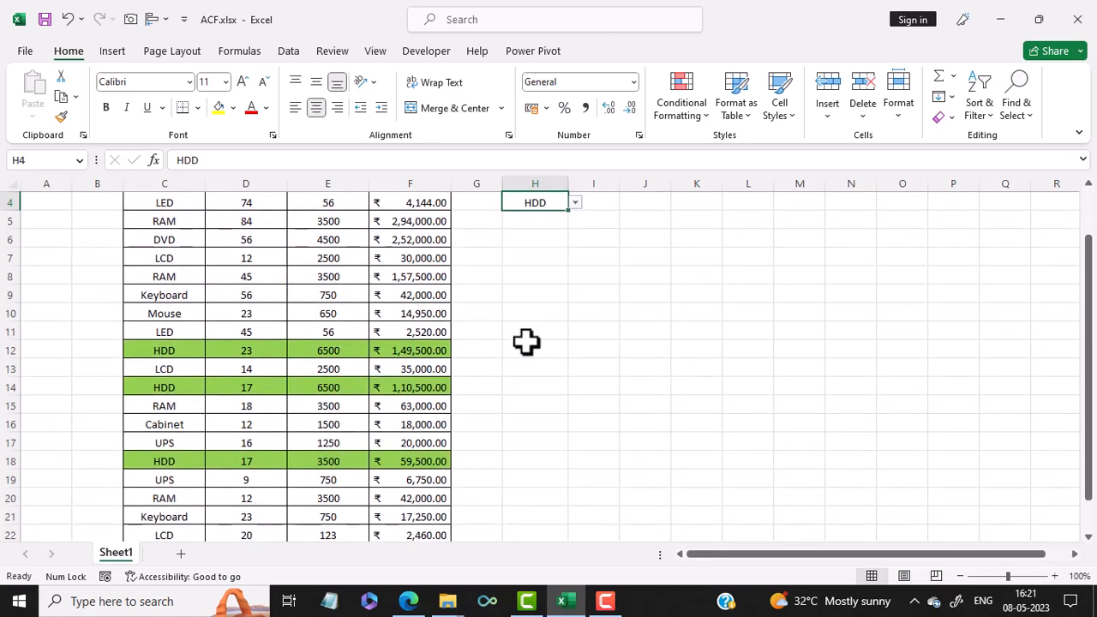
scroll(525, 342, "up", 2)
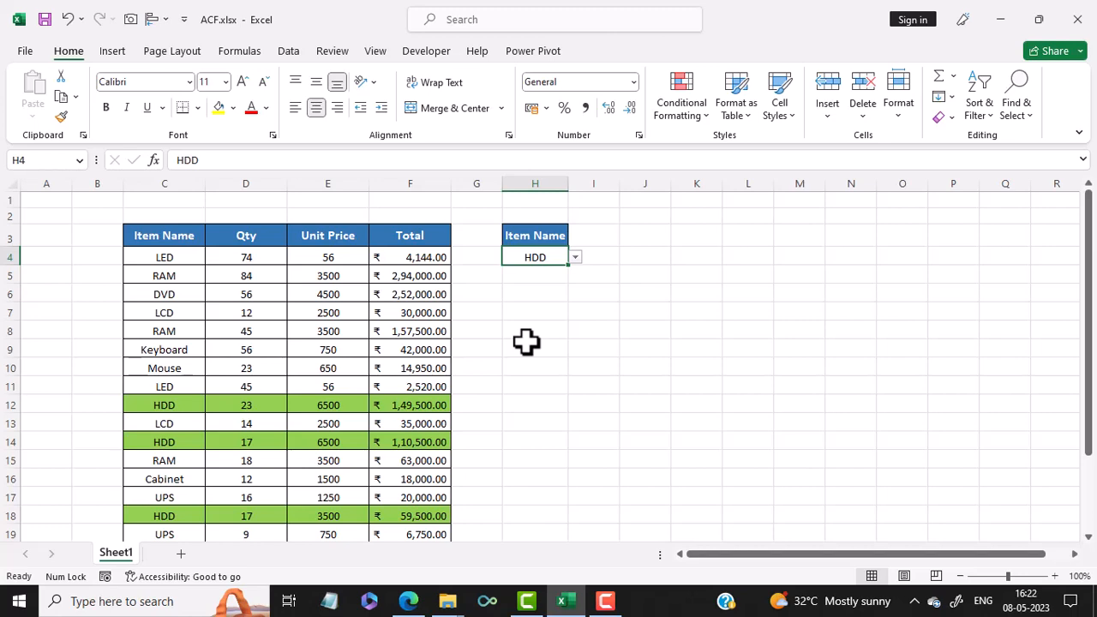
scroll(527, 343, "down", 1)
scroll(527, 342, "up", 1)
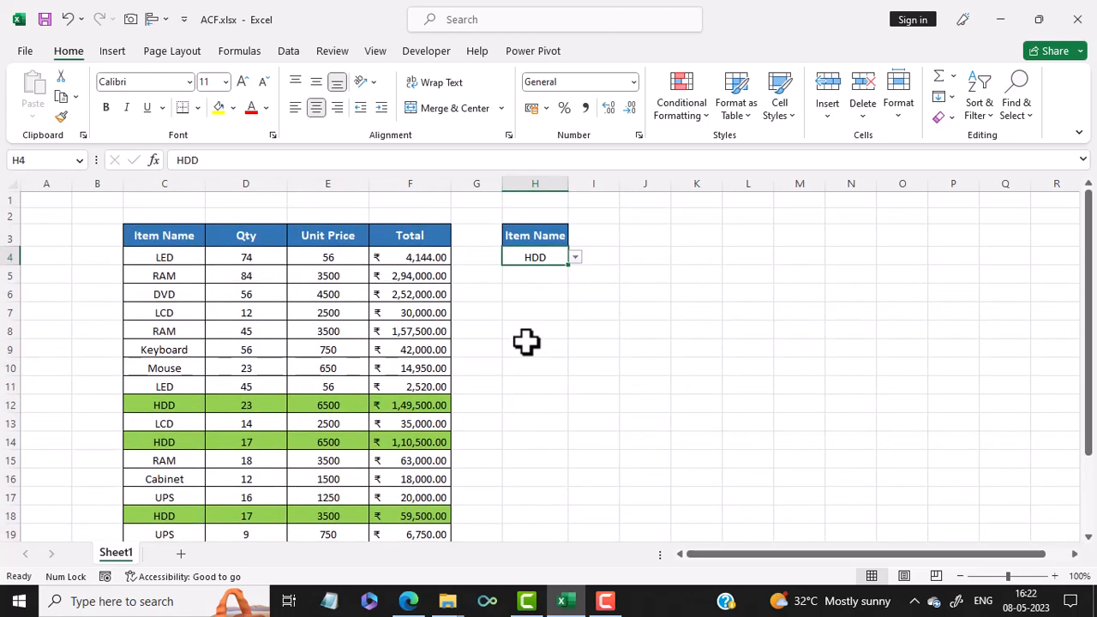